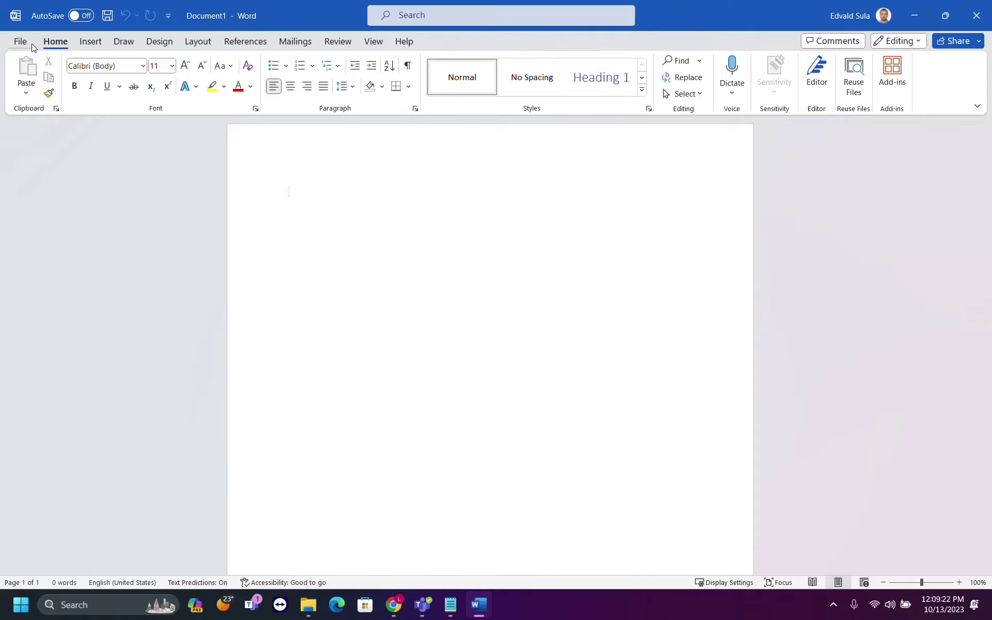
Show Word's Open page in the File backstage, listing recent documents by date.
left_click(21, 43)
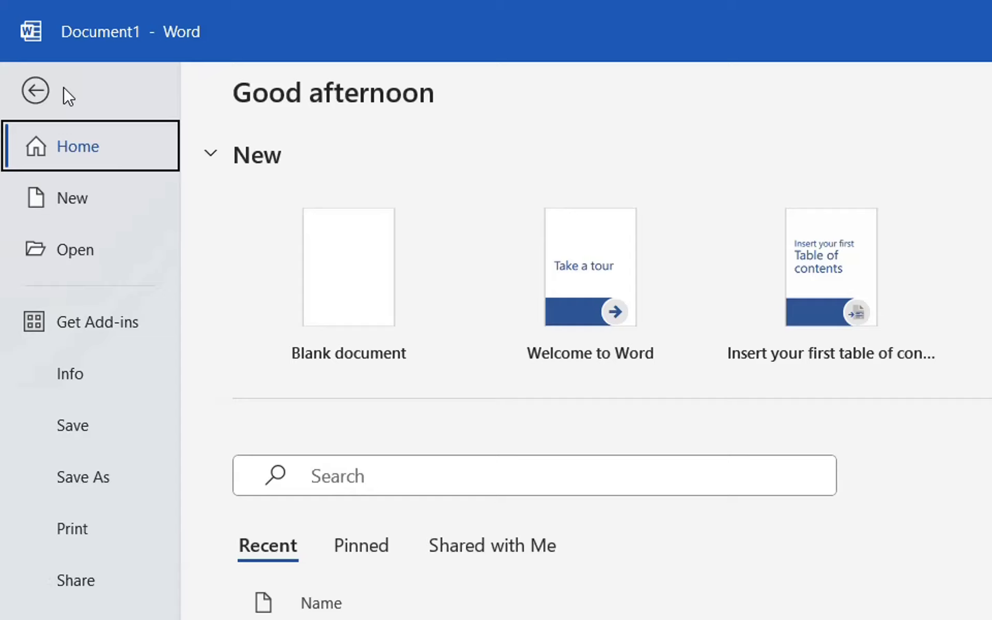
left_click(35, 91)
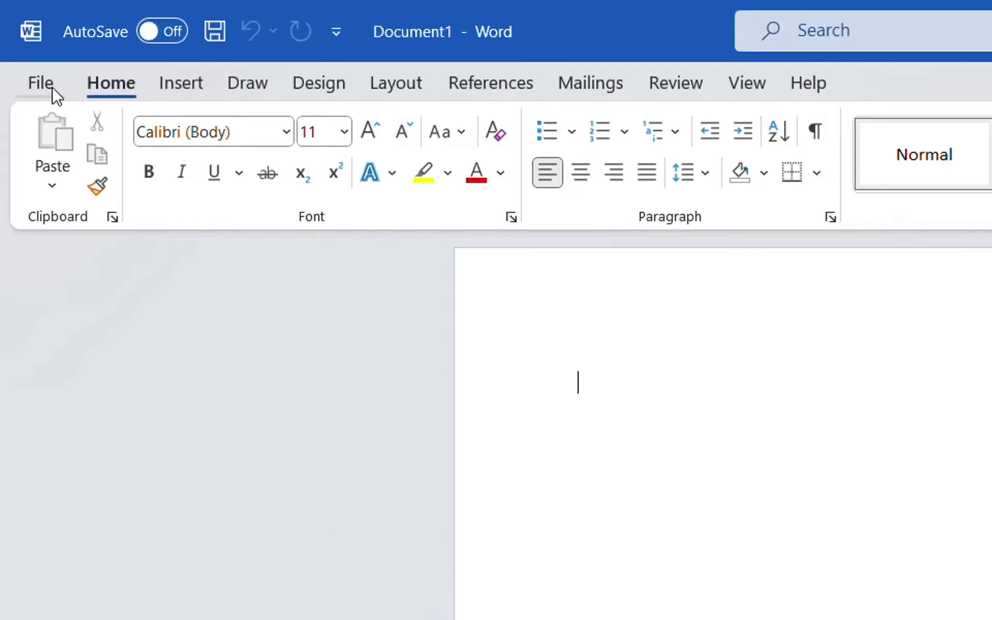
left_click(54, 86)
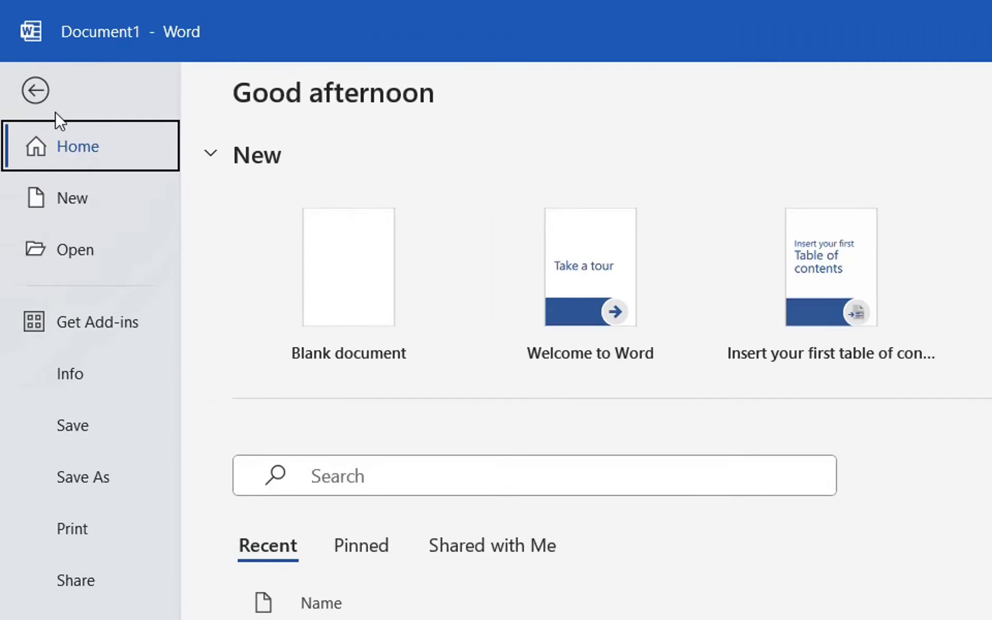
left_click(88, 255)
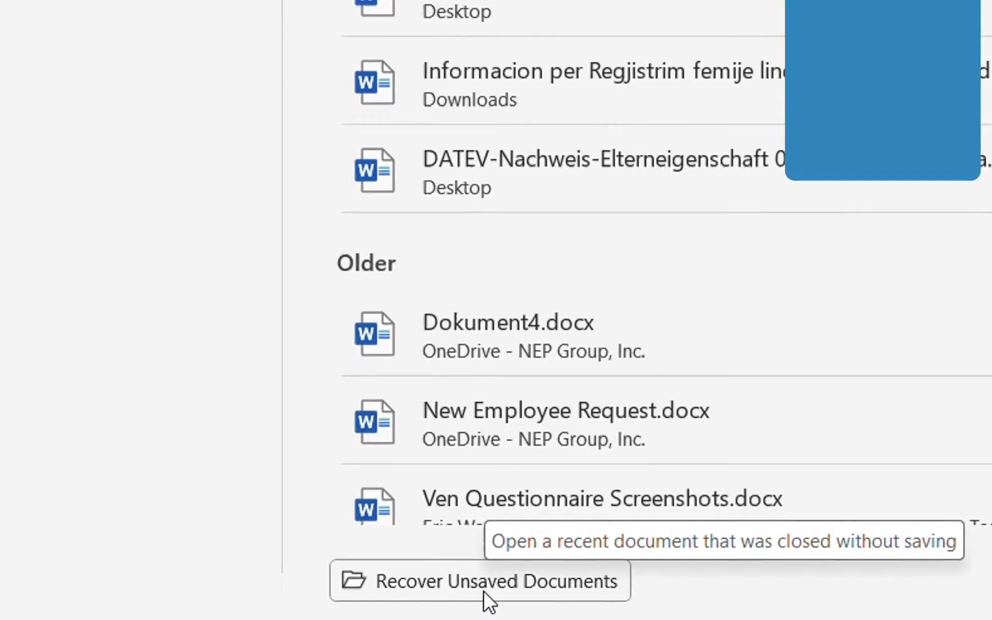
Open the unsaved Doc4 .asd file from the Recover Unsaved Documents folder.
left_click(484, 602)
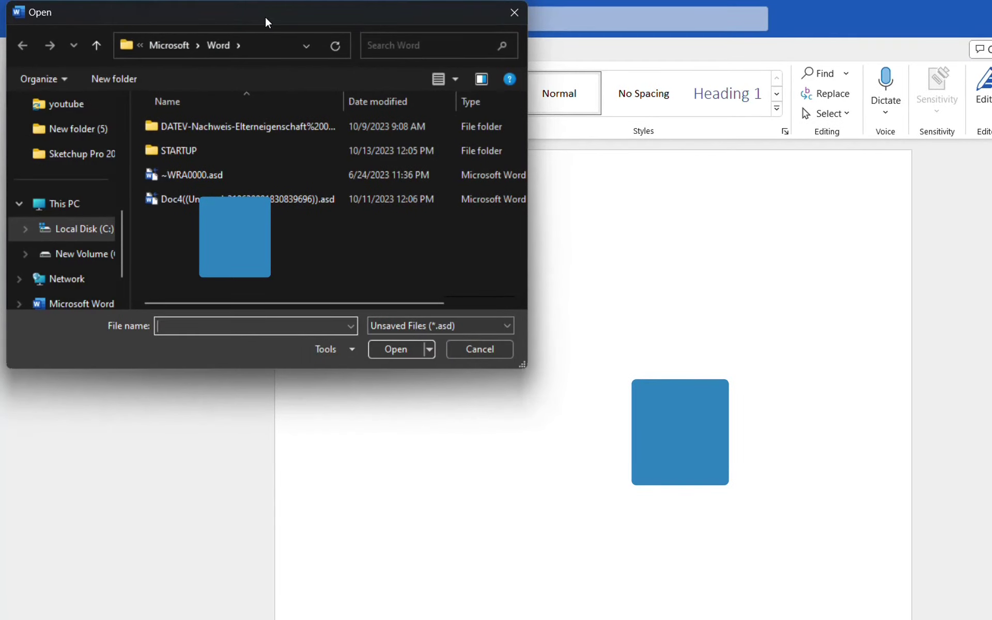
left_click_drag(265, 16, 587, 170)
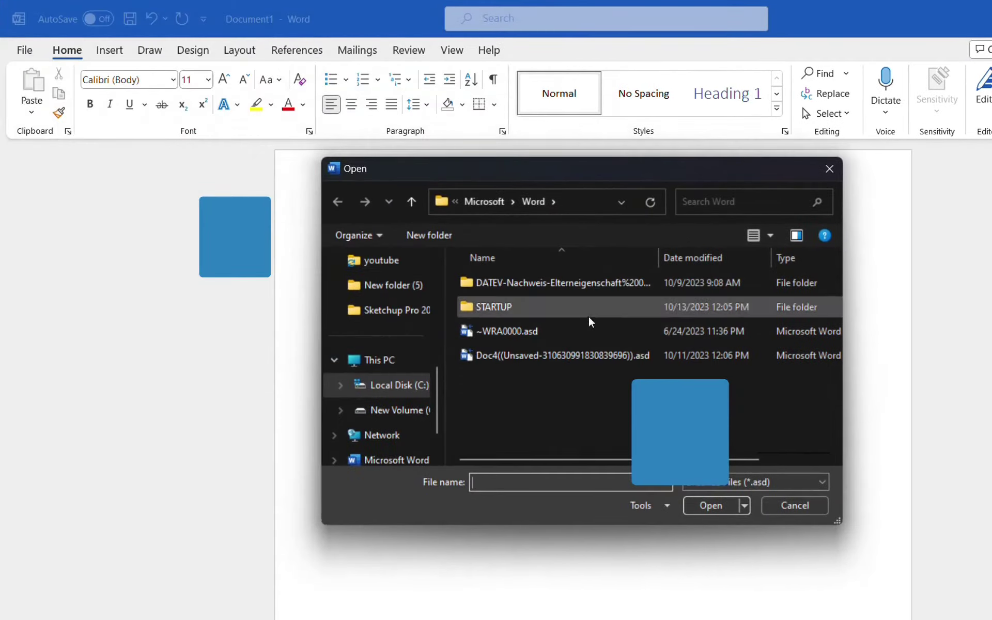
double_click(538, 357)
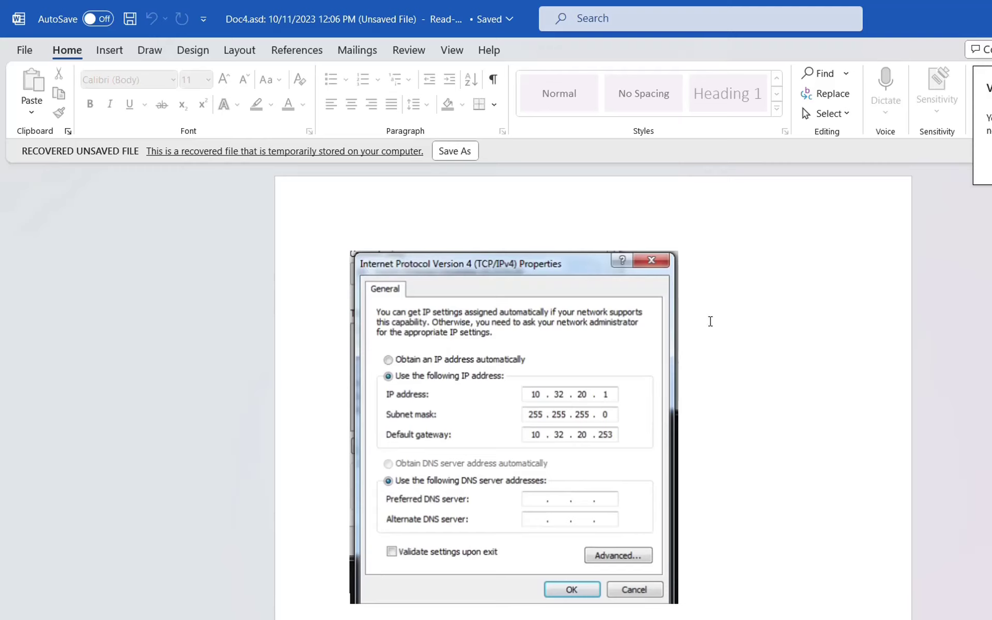
In Word Options > Save, toggle Save AutoRecover information off and back on, then select the minutes box.
left_click(31, 54)
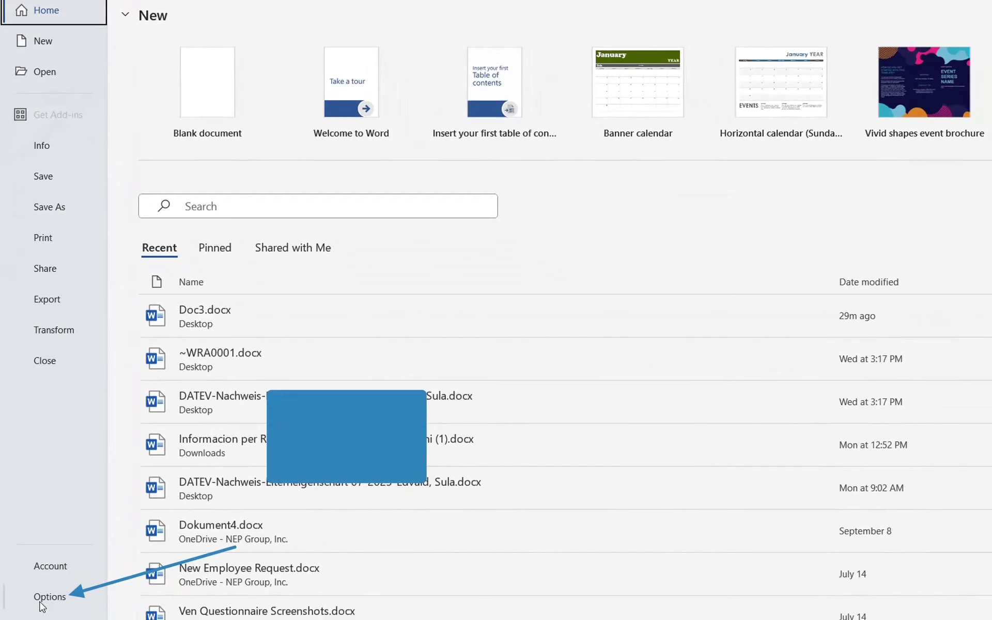
left_click(49, 596)
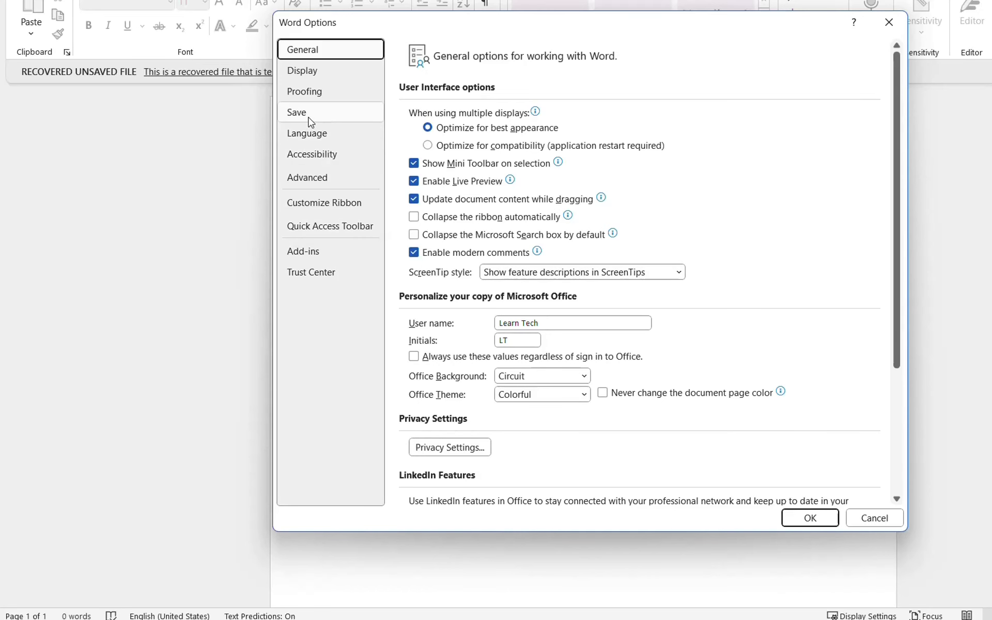
left_click(309, 120)
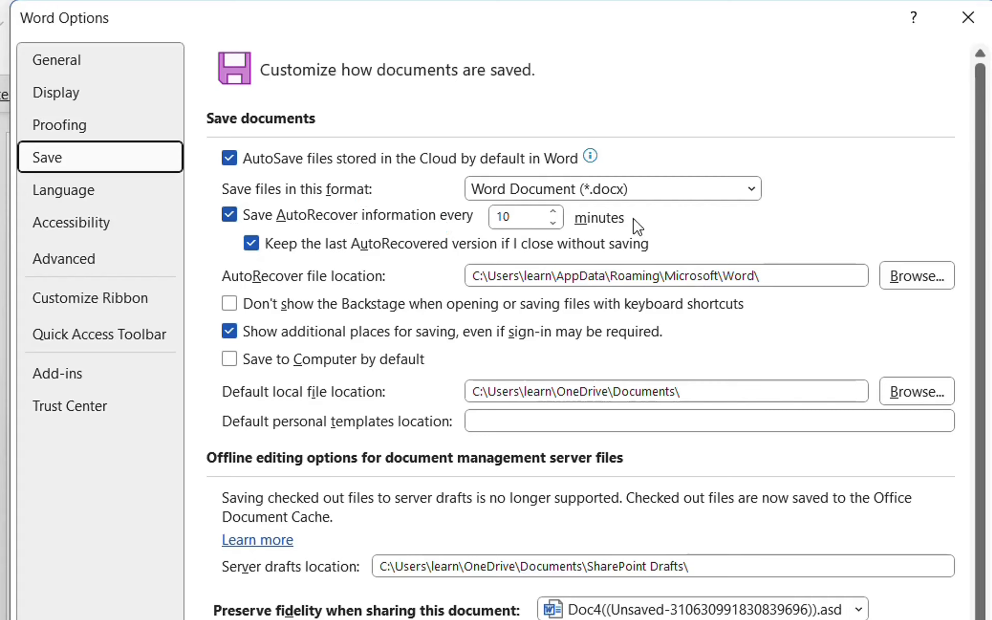
left_click(231, 216)
left_click(232, 219)
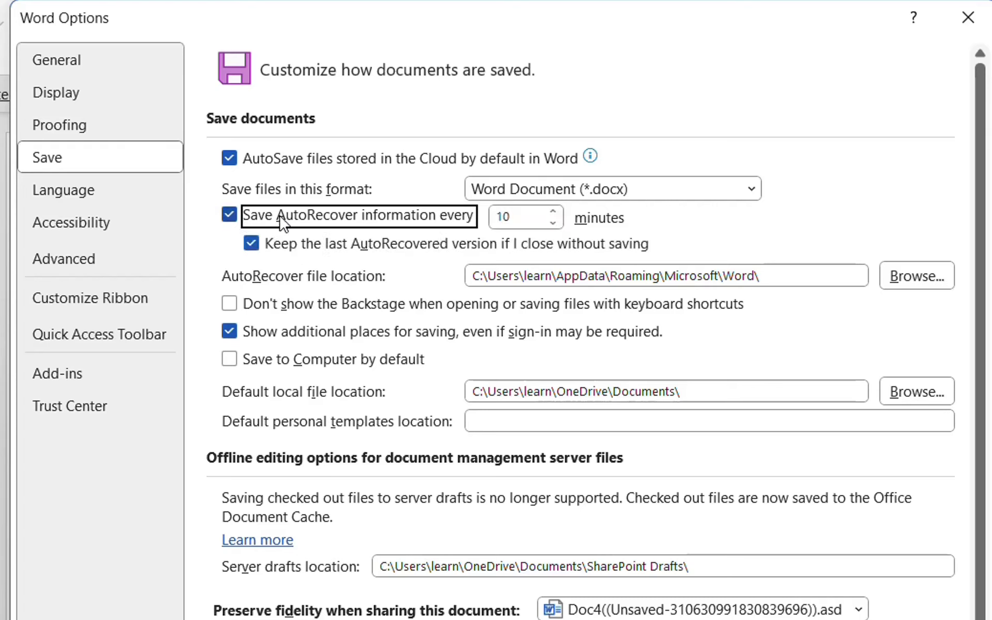
left_click(526, 220)
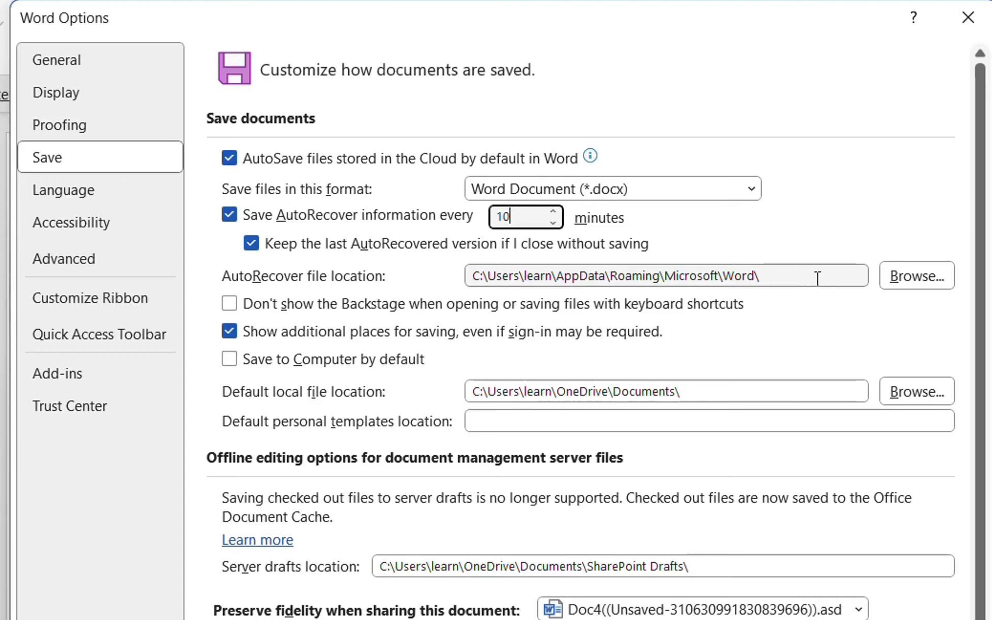
Change the AutoRecover interval from 10 to 1 minute and copy the AutoRecover file location path.
left_click_drag(516, 216, 488, 215)
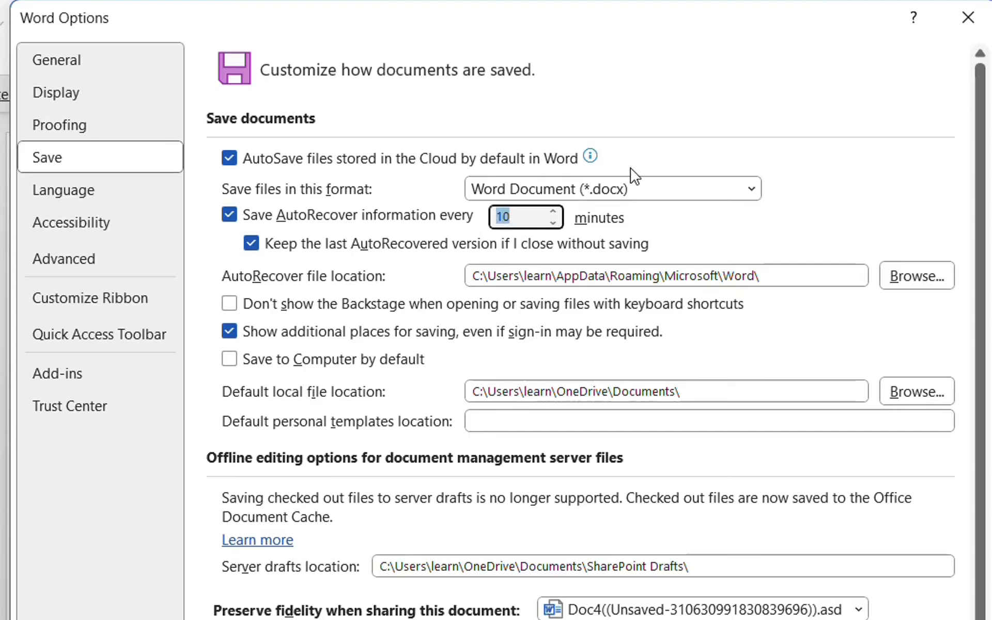
type("1")
left_click_drag(779, 279, 474, 261)
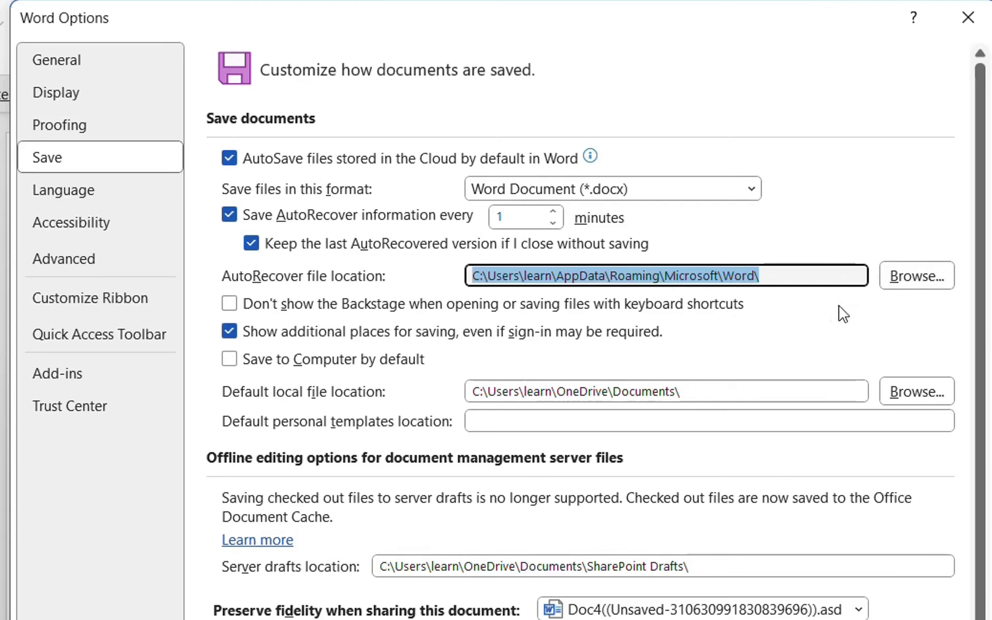
left_click(519, 219)
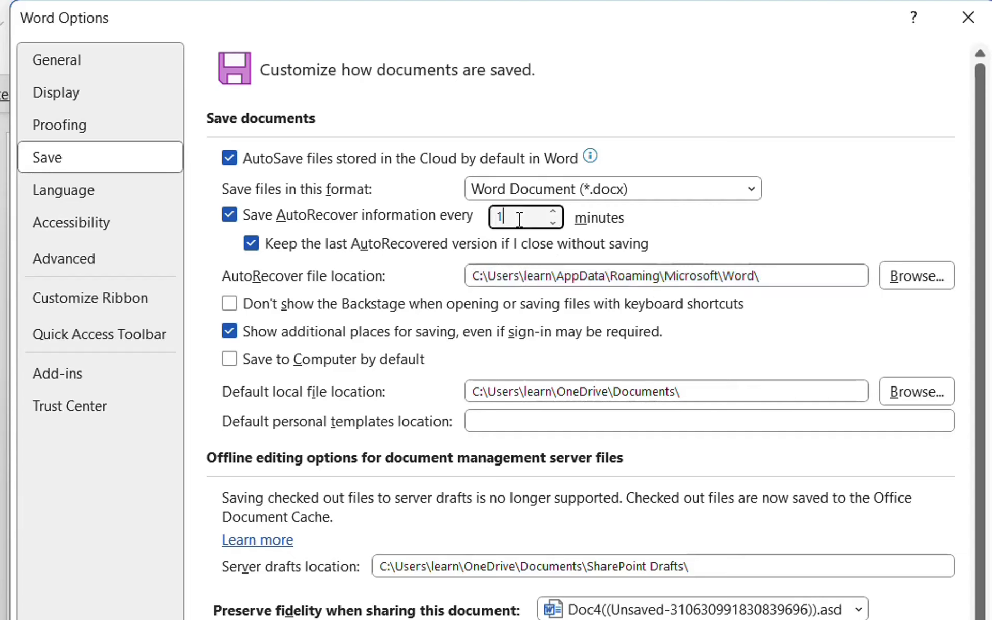
left_click_drag(520, 219, 493, 217)
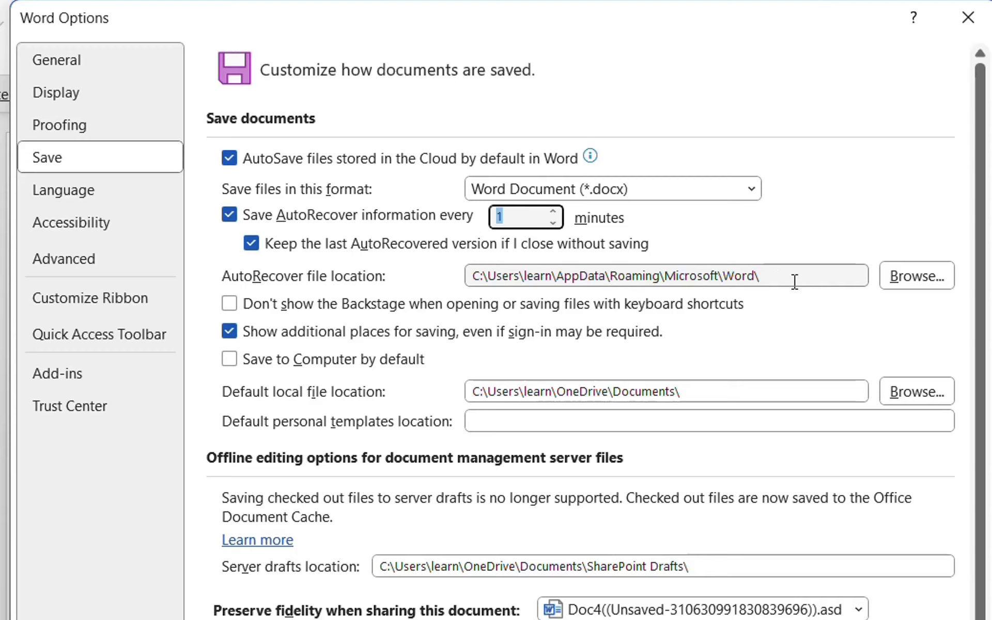
left_click_drag(795, 281, 398, 297)
key("ctrl+c")
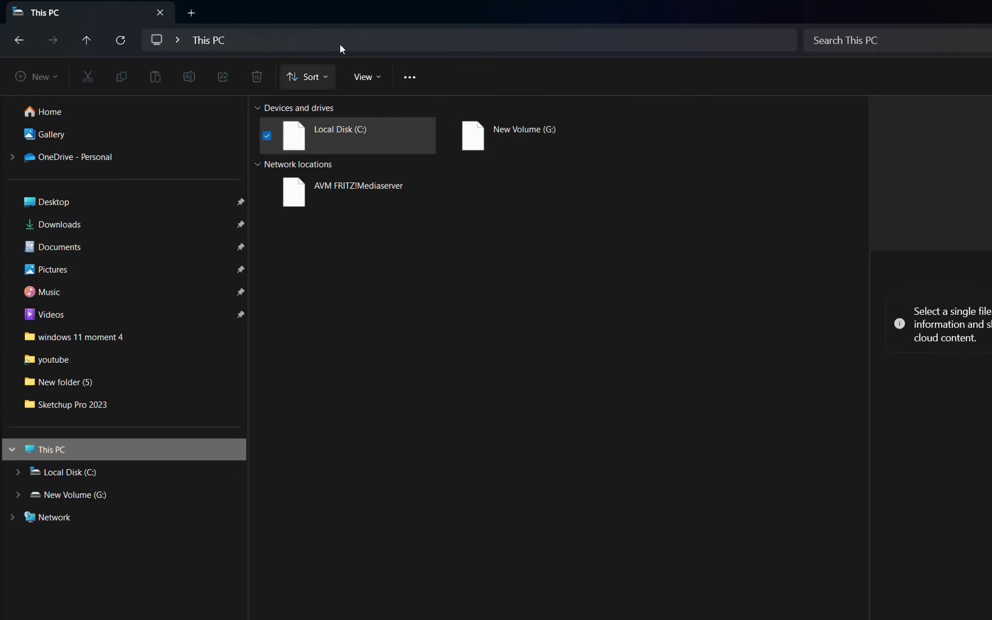
Open the pasted AutoRecover folder path, widen the Name column to show full file names, then close the window.
left_click(339, 42)
key("ctrl+v")
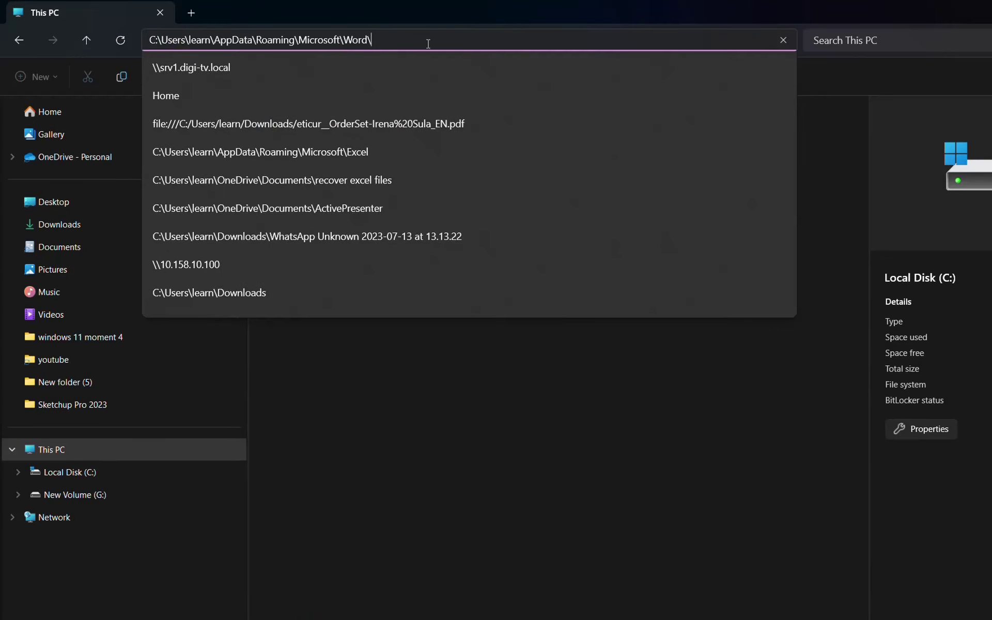
key("Return")
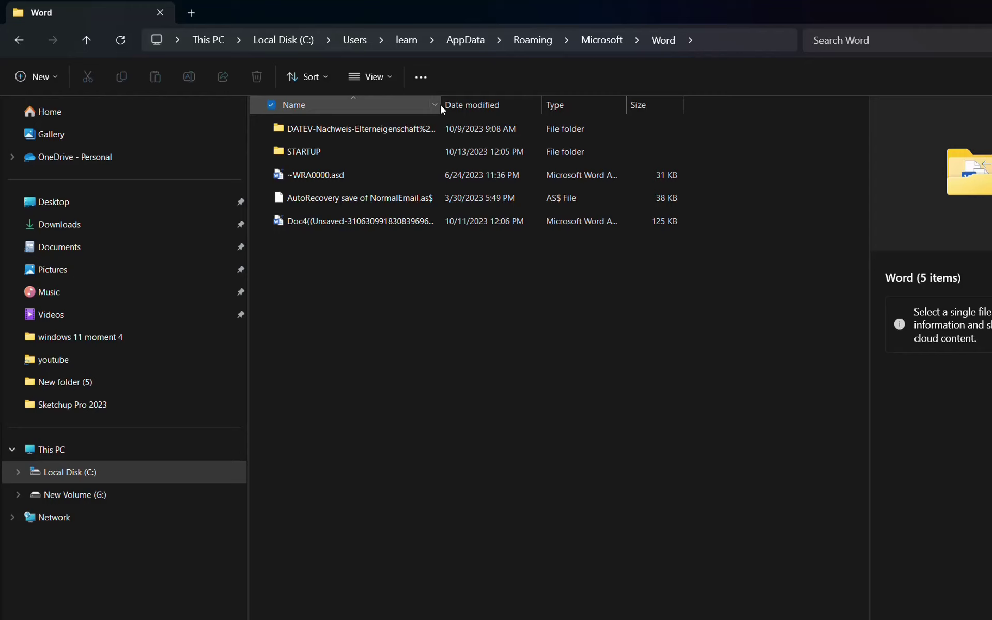
left_click_drag(441, 105, 582, 102)
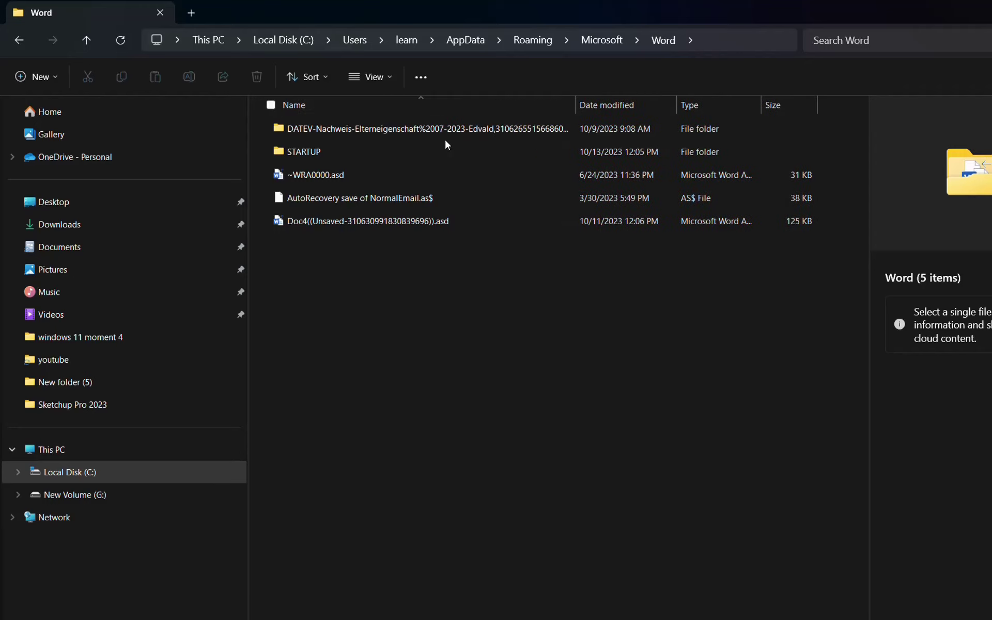
left_click(989, 10)
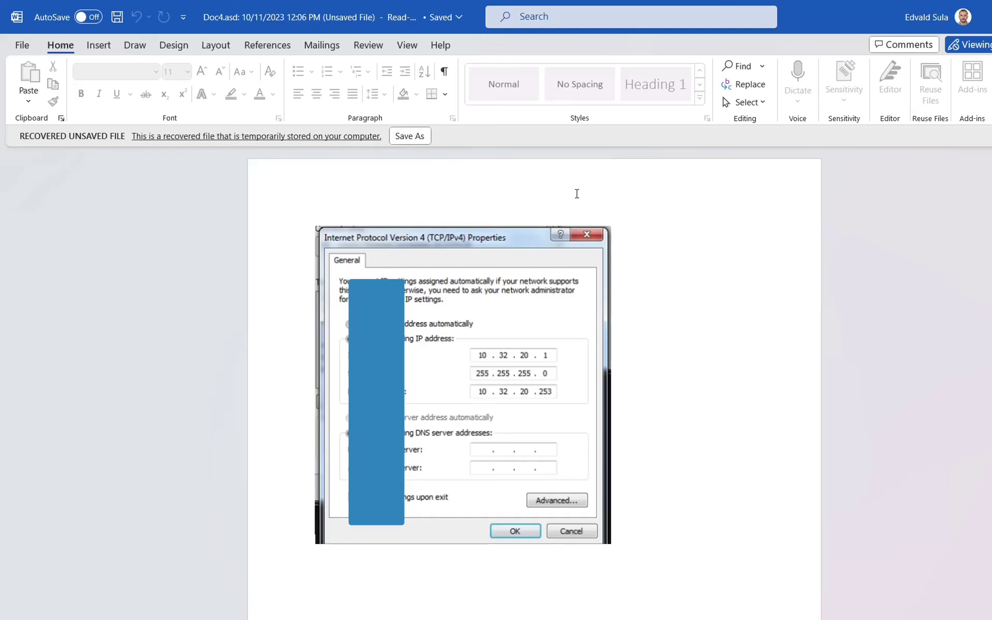
Scroll down and back up through the Recent documents list in Word's File backstage.
left_click(22, 48)
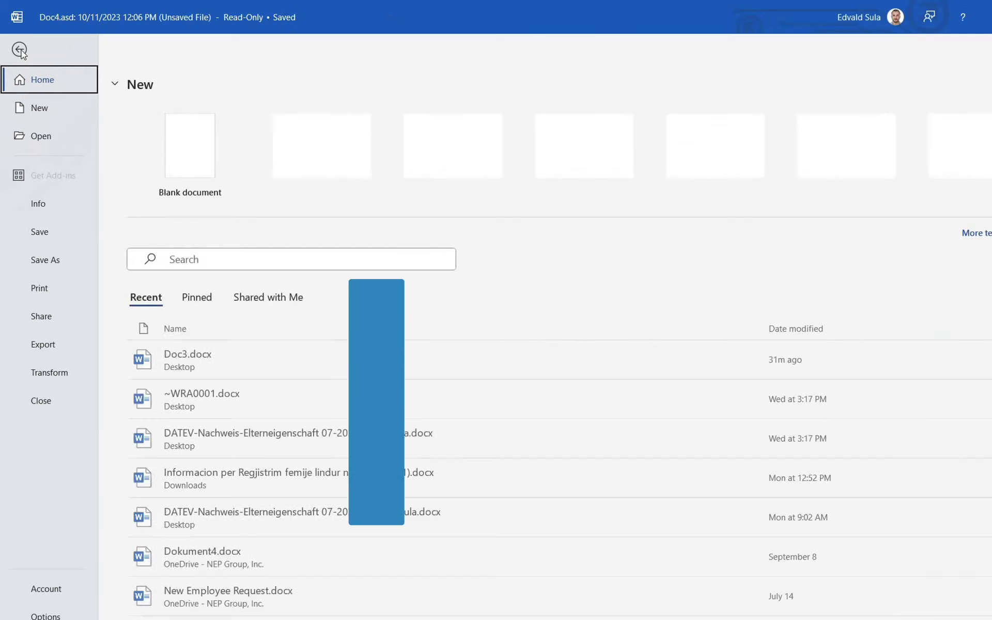
scroll(285, 369, "down", 3)
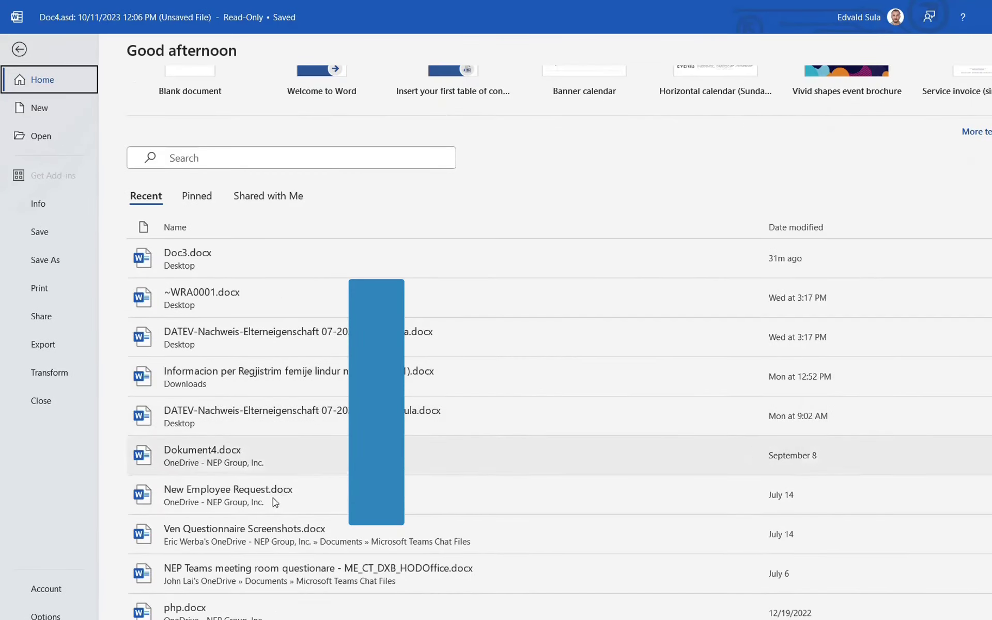
scroll(242, 414, "down", 1)
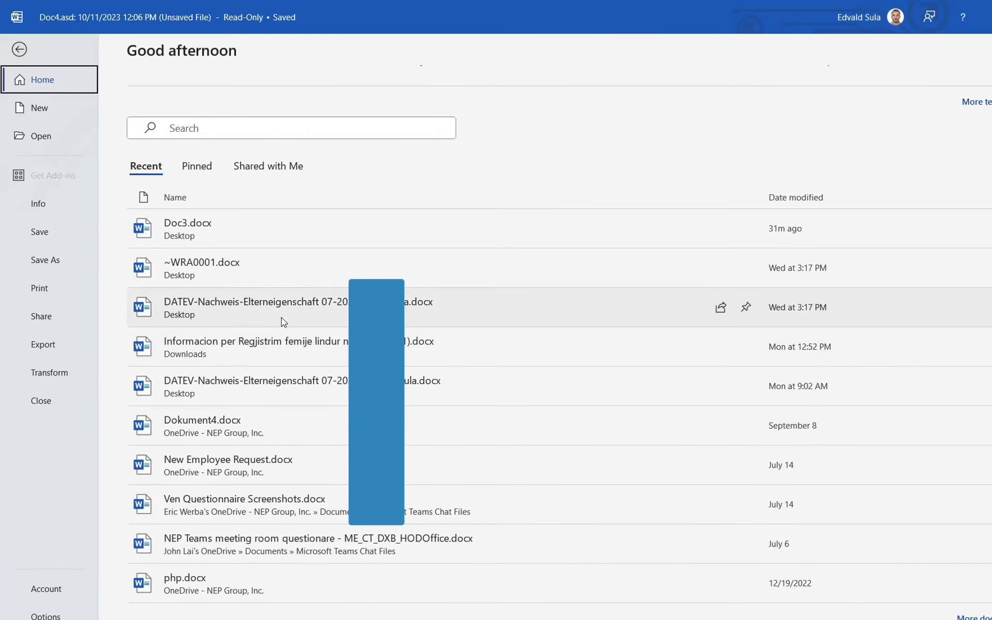
scroll(341, 294, "up", 2)
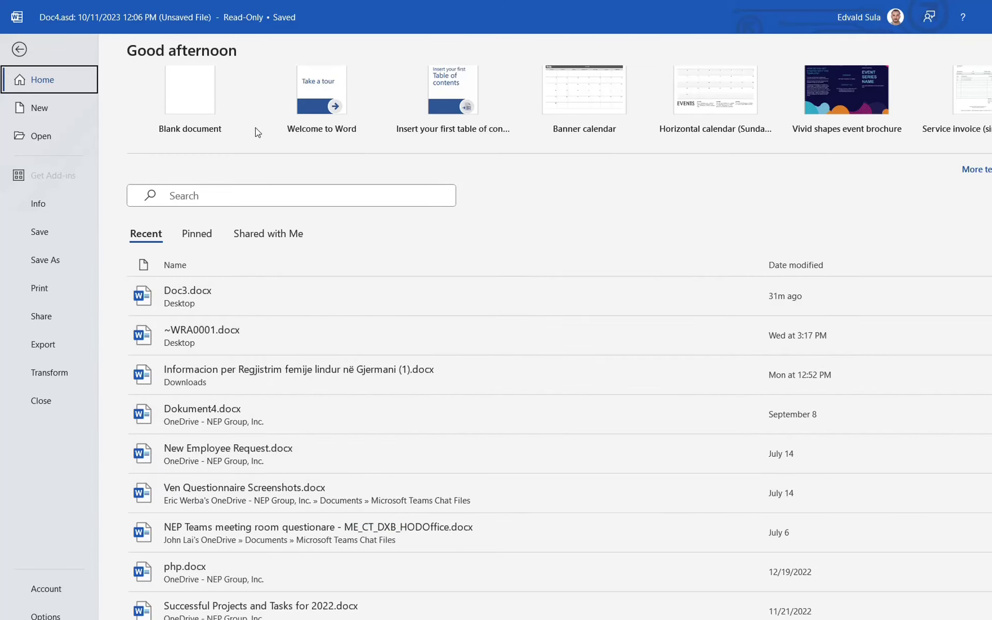
From the desktop, open the Recycle Bin and check the deleted AutoRecovery save of Document2's properties.
key("super+d")
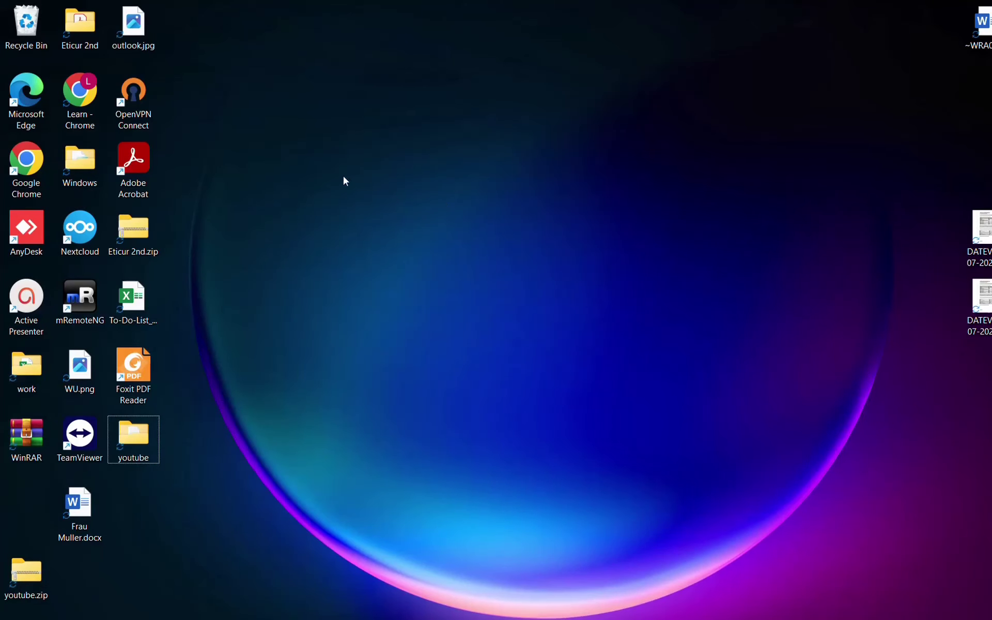
left_click(42, 27)
key("Return")
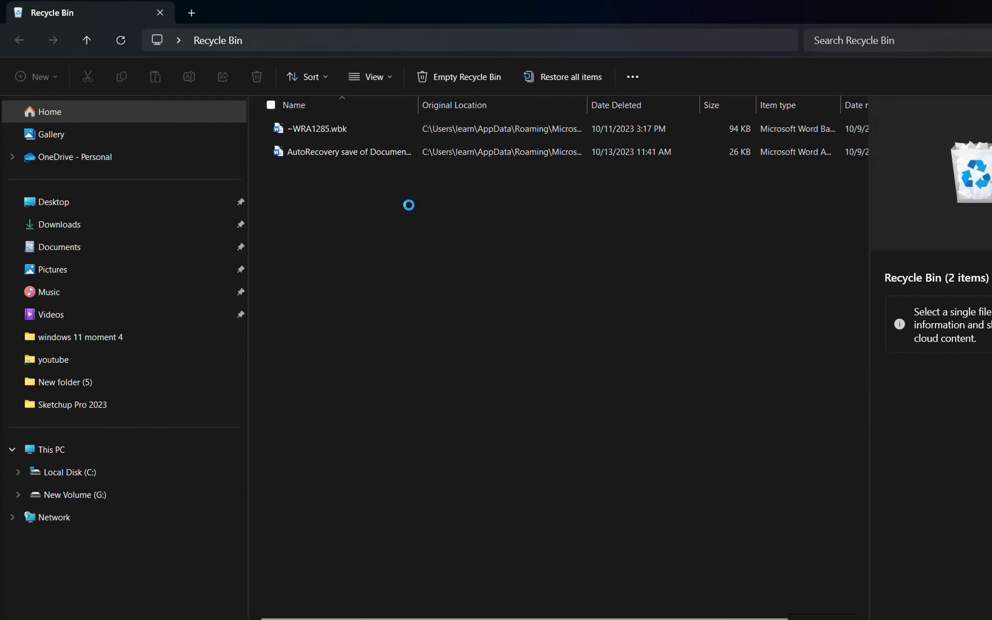
left_click(398, 151)
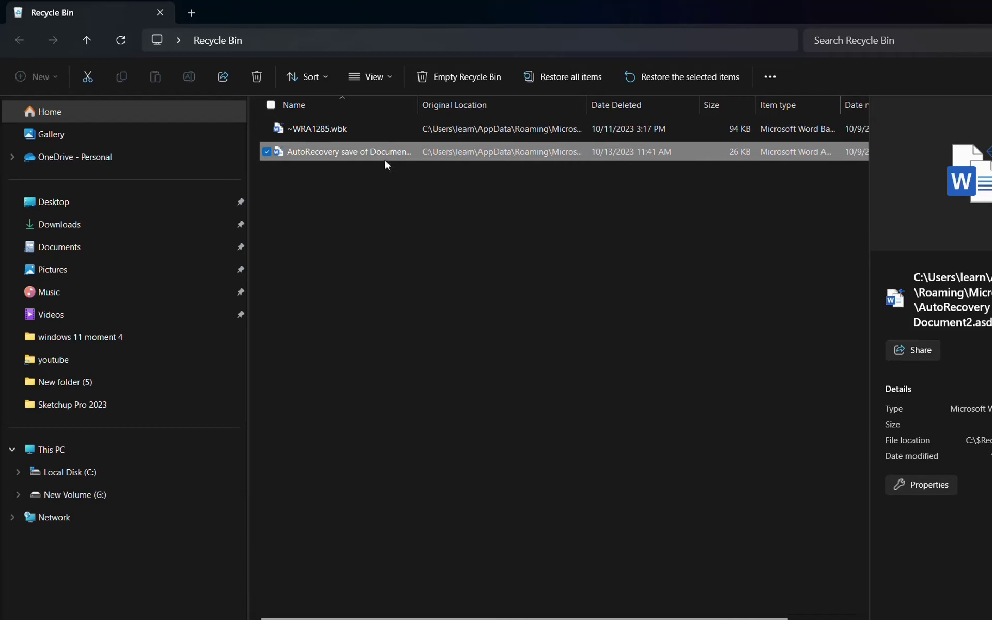
double_click(383, 157)
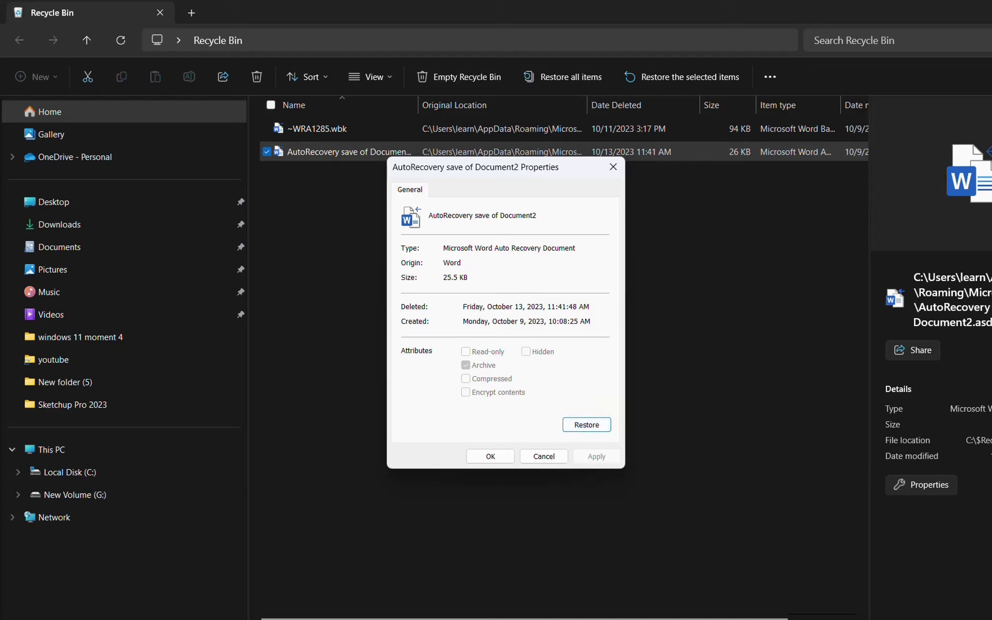
left_click(578, 426)
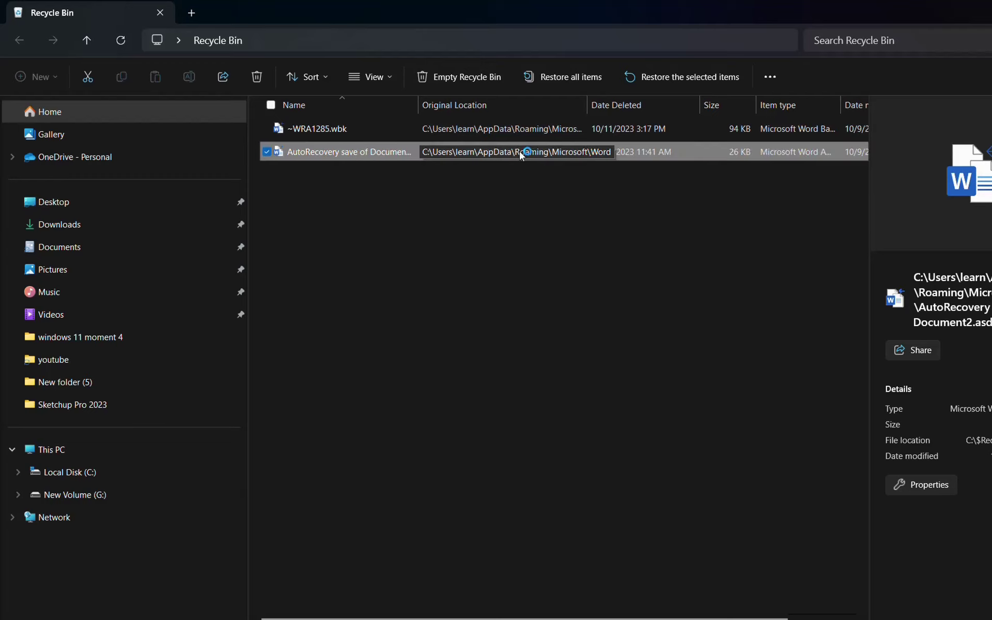
Restore AutoRecovery save of Document2 to the Word folder and open it in Word.
left_click(674, 82)
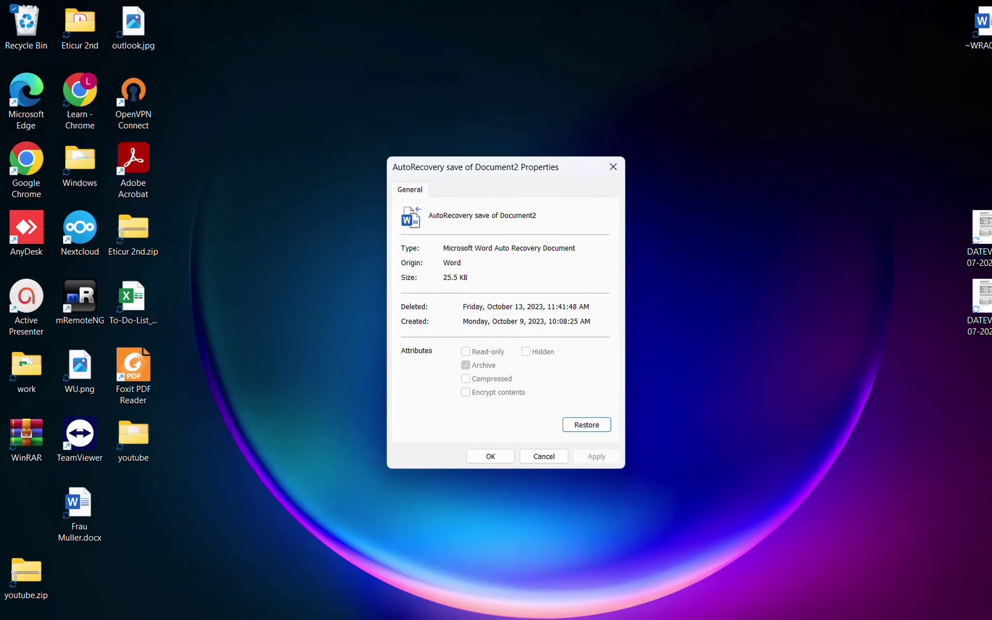
left_click(217, 573)
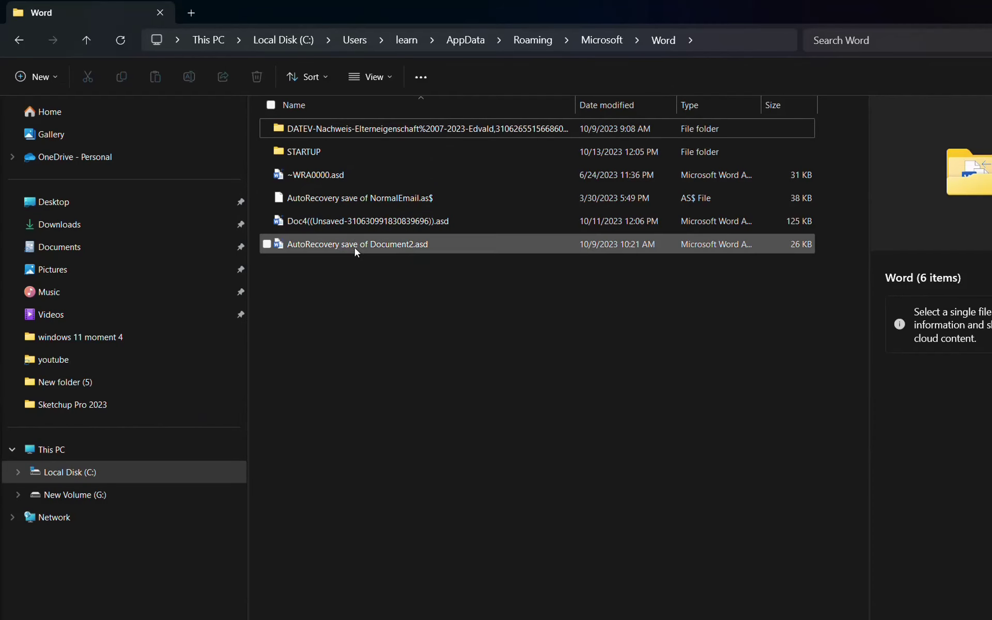
double_click(388, 245)
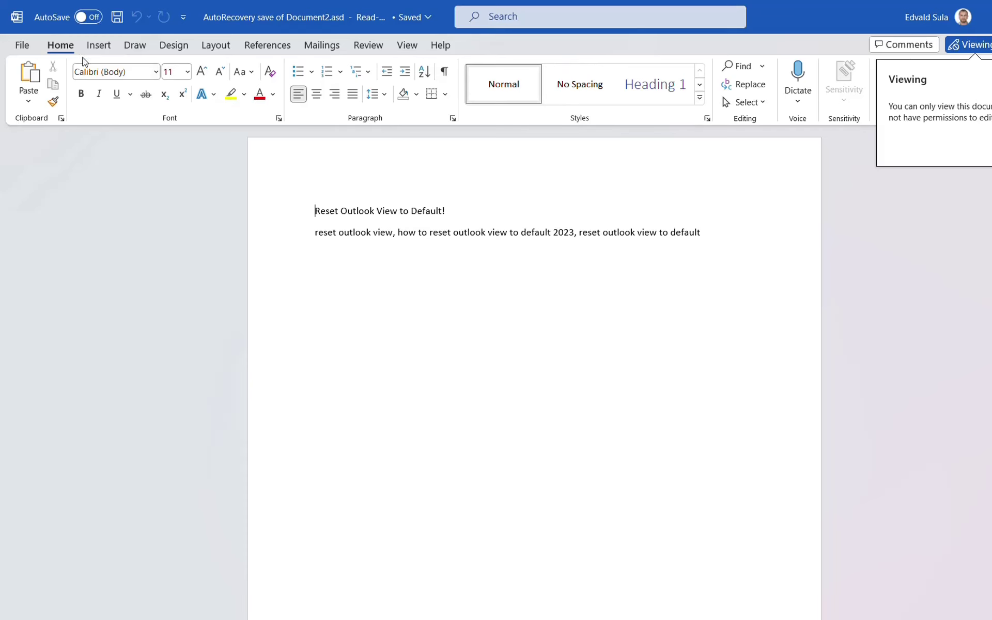
List the recoverable unsaved documents, now including AutoRecovery save of Document2.asd.
left_click(21, 46)
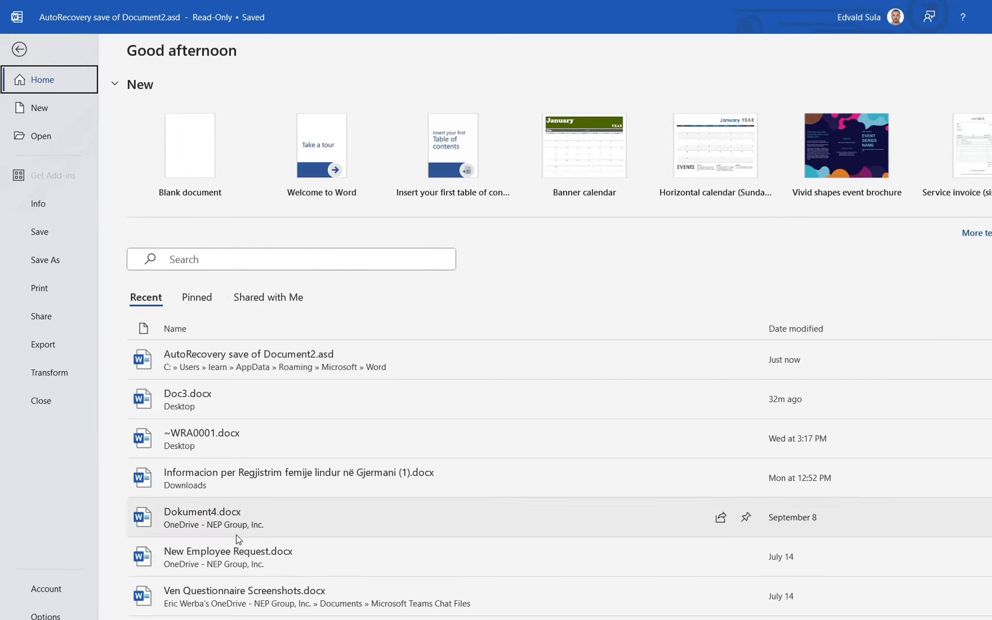
left_click(43, 138)
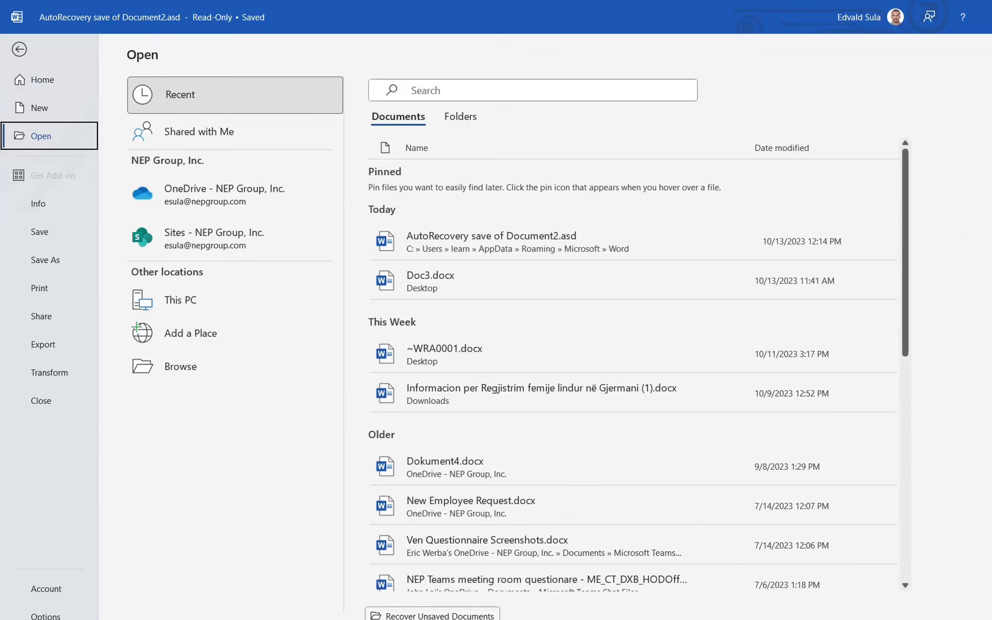
left_click(432, 616)
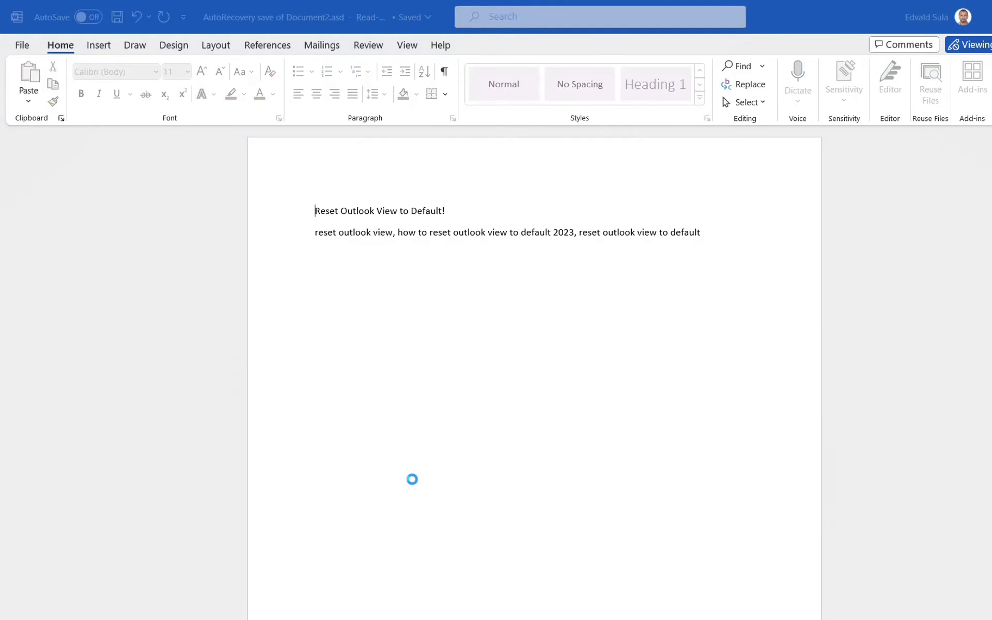